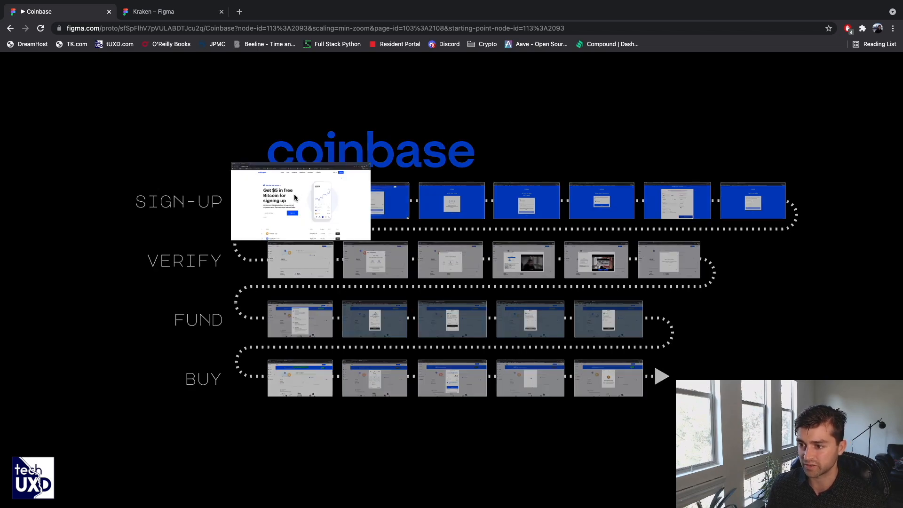
Play the first sign-up tile's enlarged preview so it closes back to the full journey board.
left_click(295, 194)
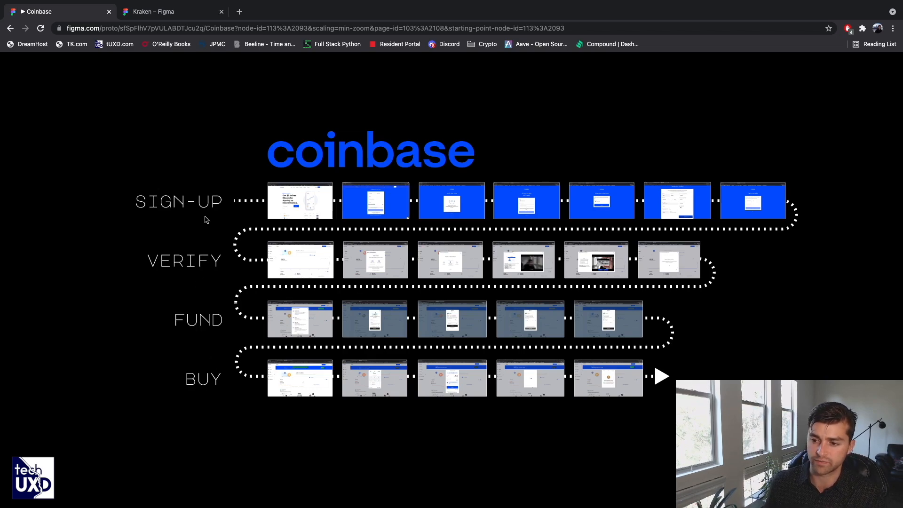
scroll(227, 200, "up", 5)
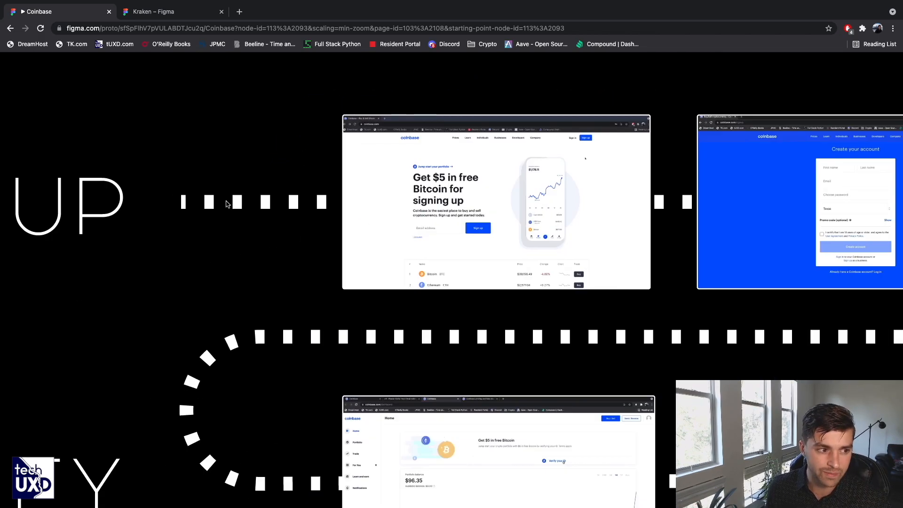
scroll(227, 203, "right", 5)
scroll(553, 110, "up", 5)
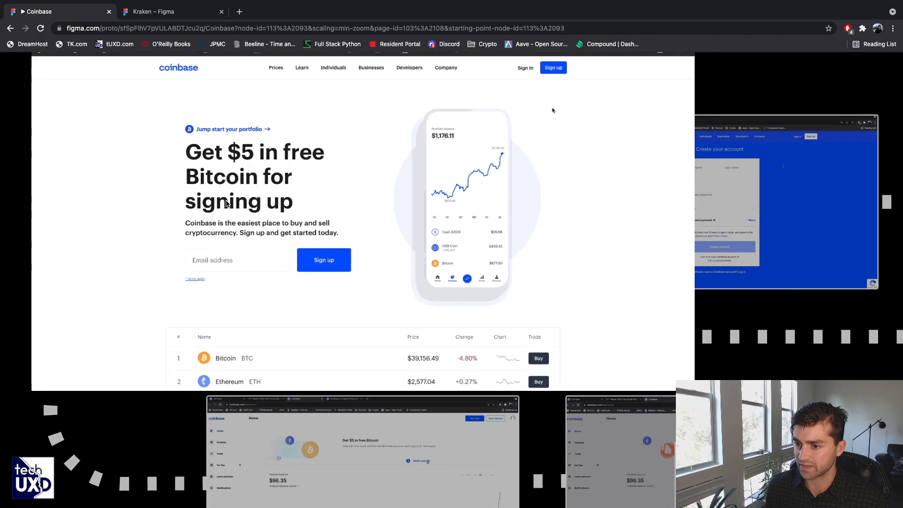
Advance the sign-up tile to its account creation and citizenship screens.
left_click(553, 71)
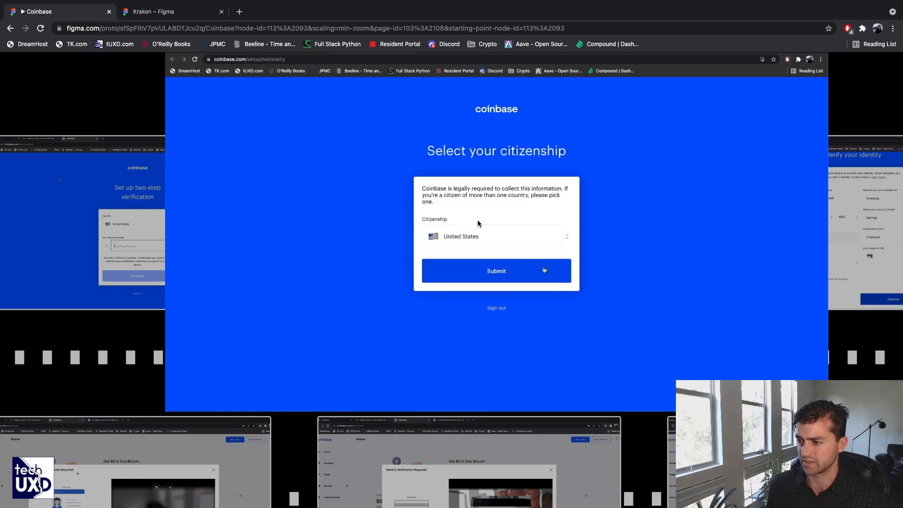
scroll(478, 219, "up", 2)
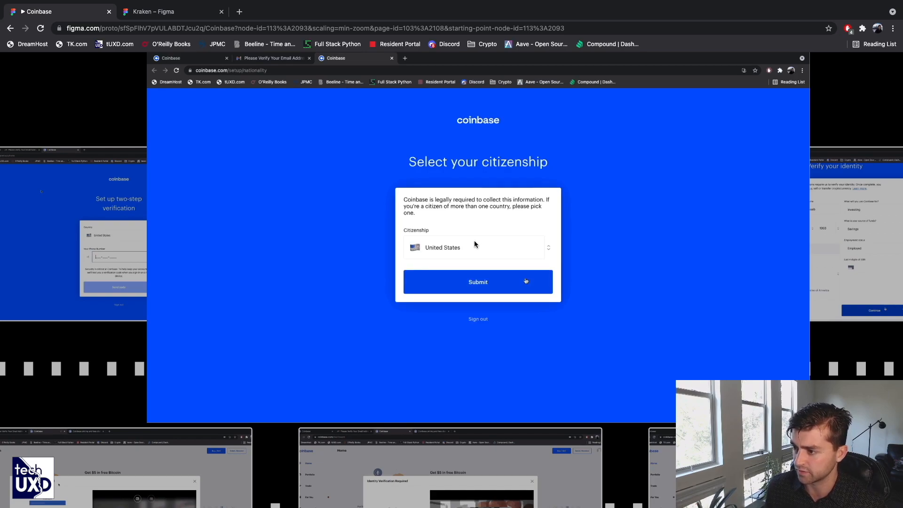
scroll(547, 261, "right", 2)
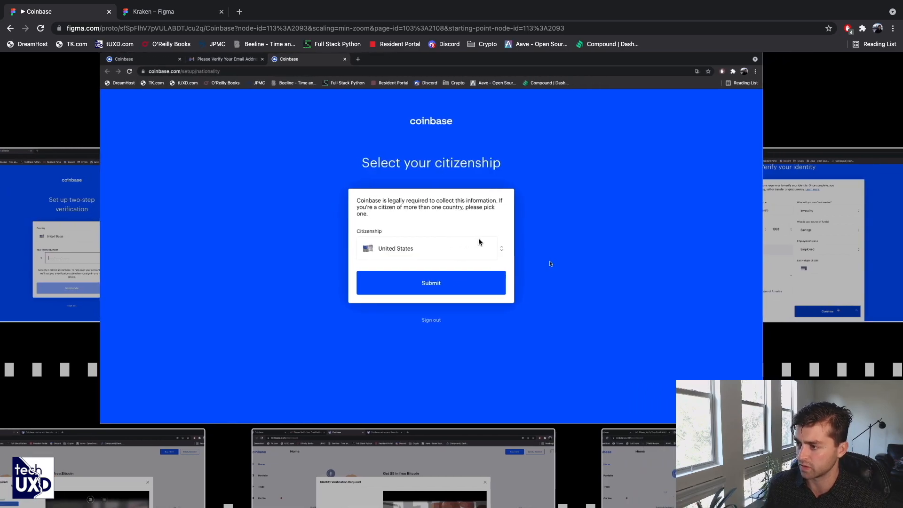
scroll(479, 241, "down", 3)
scroll(494, 254, "up", 3)
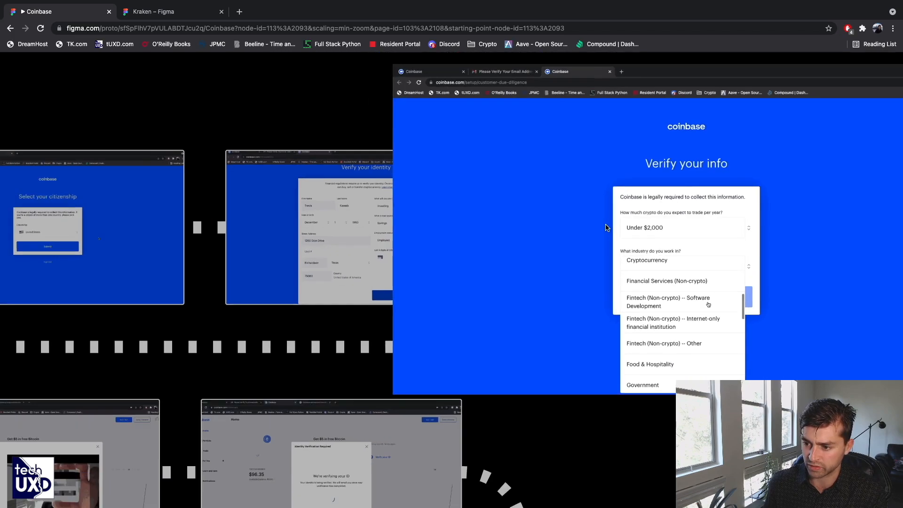
scroll(606, 227, "down", 5)
Reset the prototype to its starting overview before zooming onto the ID upload dialog tile.
key("r")
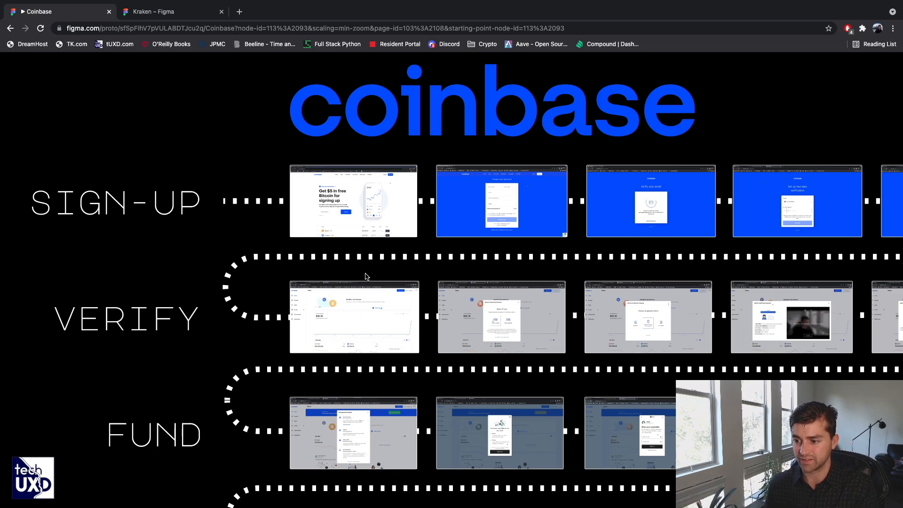
scroll(355, 303, "up", 6)
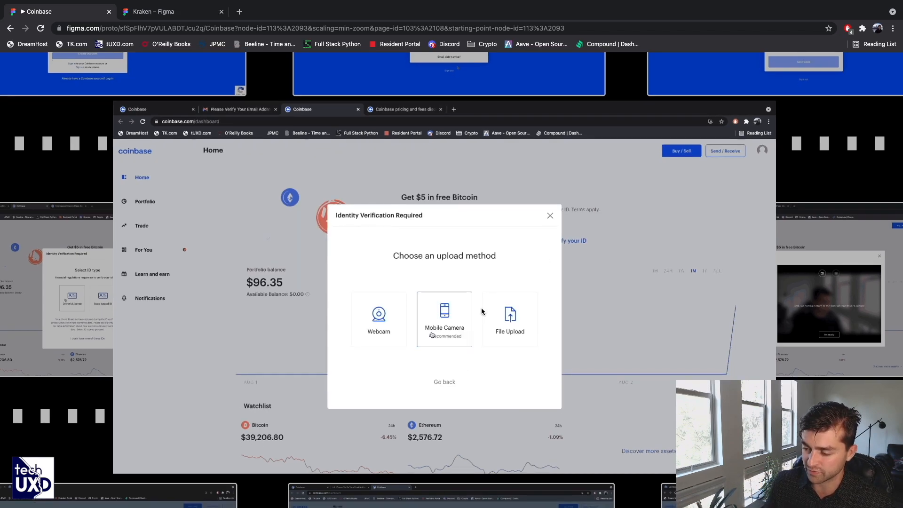
scroll(482, 312, "right", 1)
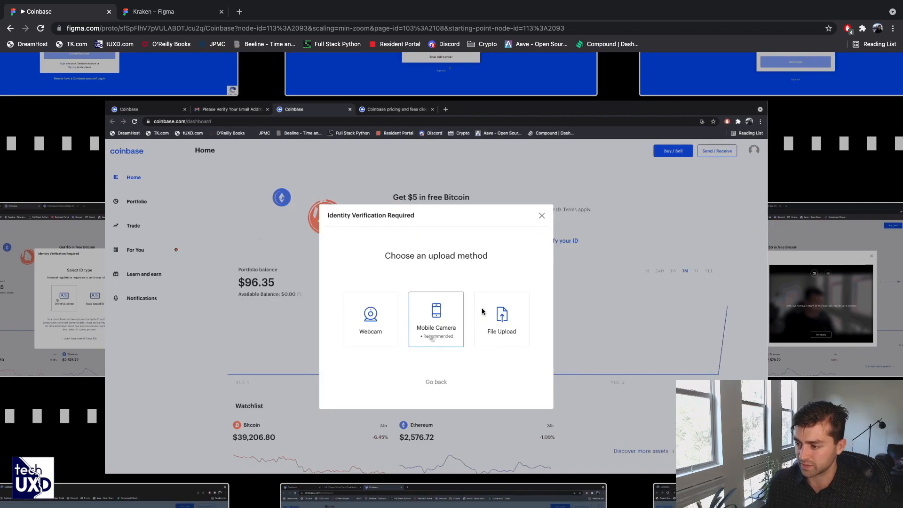
scroll(482, 312, "down", 1)
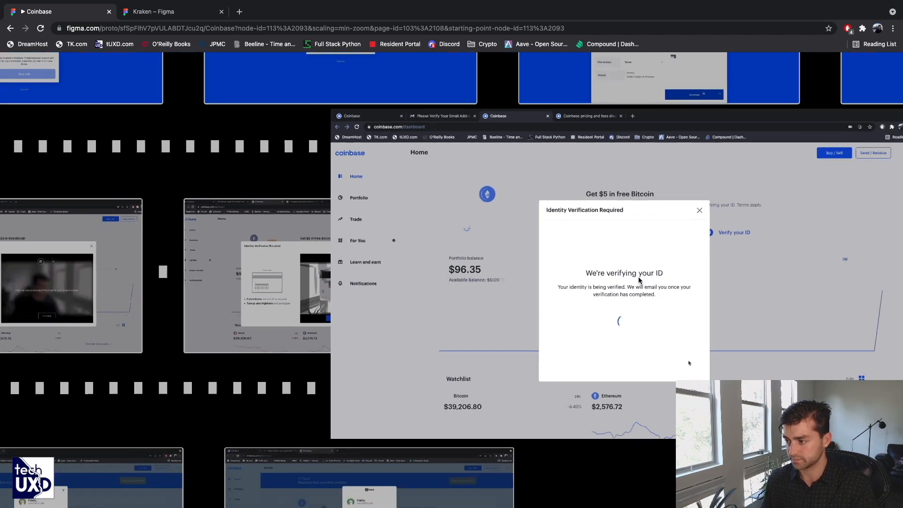
Step the prototype to the Identity Verification upload-method screen with Webcam, Mobile Camera and File Upload.
key("Left")
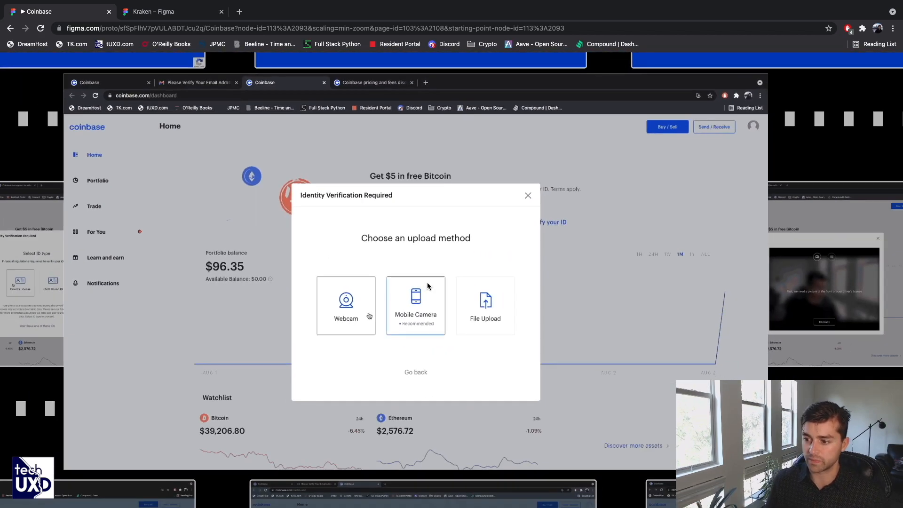
scroll(428, 282, "down", 1)
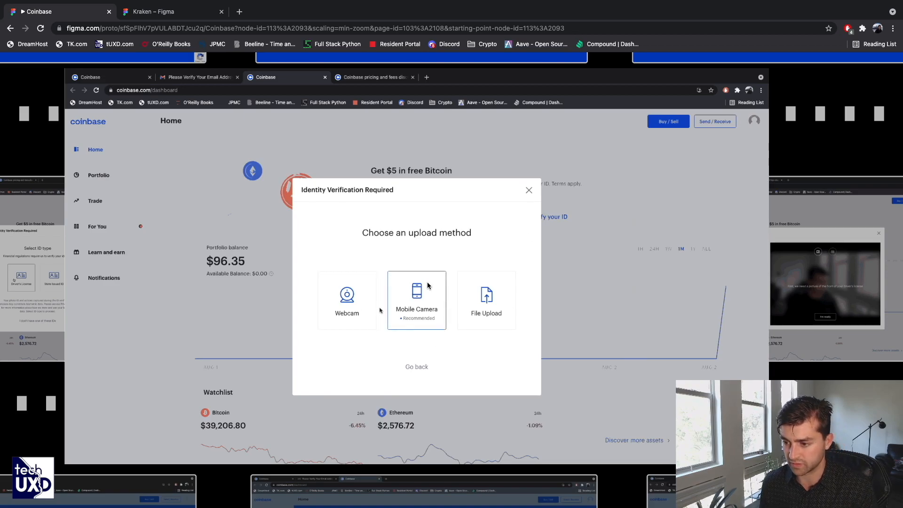
Zoom out from the Verify row to reach the first Fund tile's Coinbase home dashboard.
key("minus")
scroll(428, 287, "down", 5)
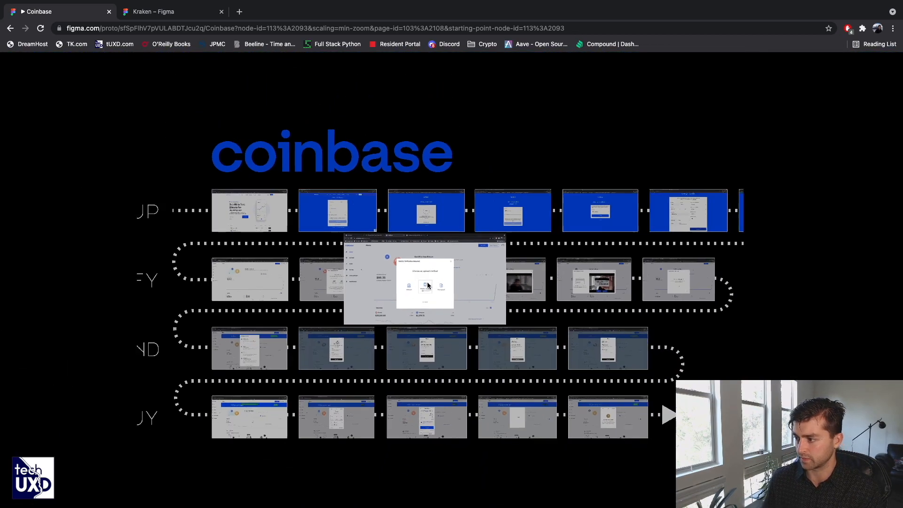
scroll(173, 261, "up", 5)
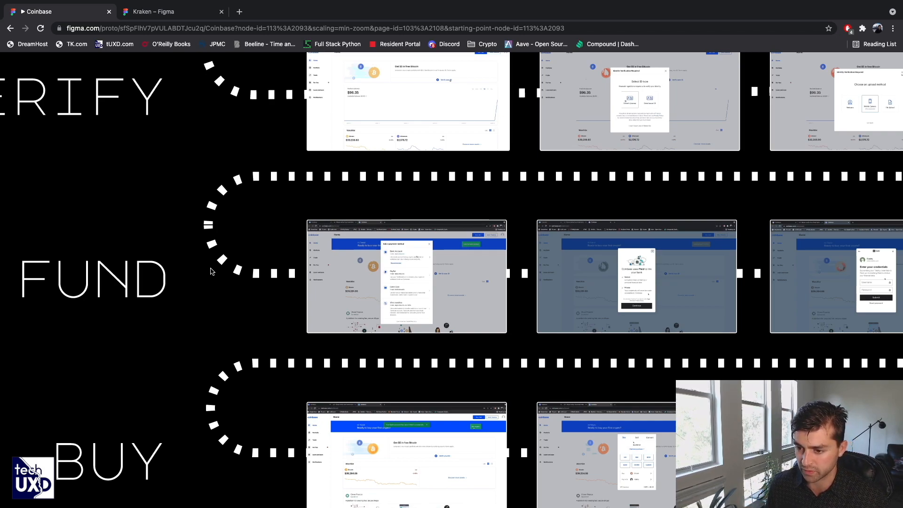
scroll(210, 272, "right", 1)
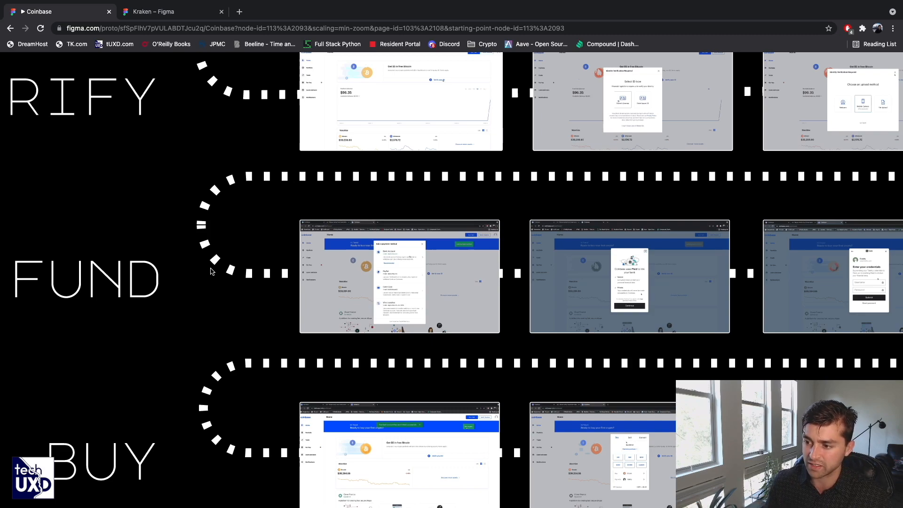
scroll(211, 272, "right", 1)
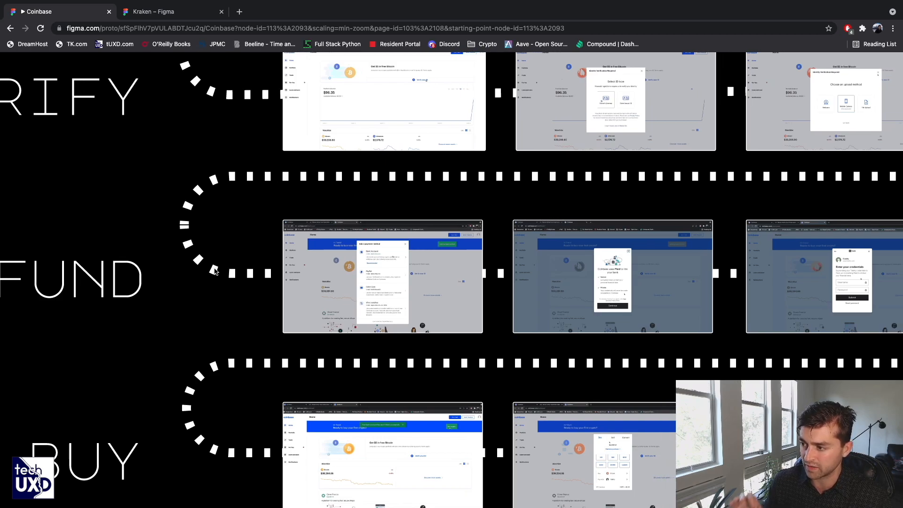
scroll(214, 270, "right", 1)
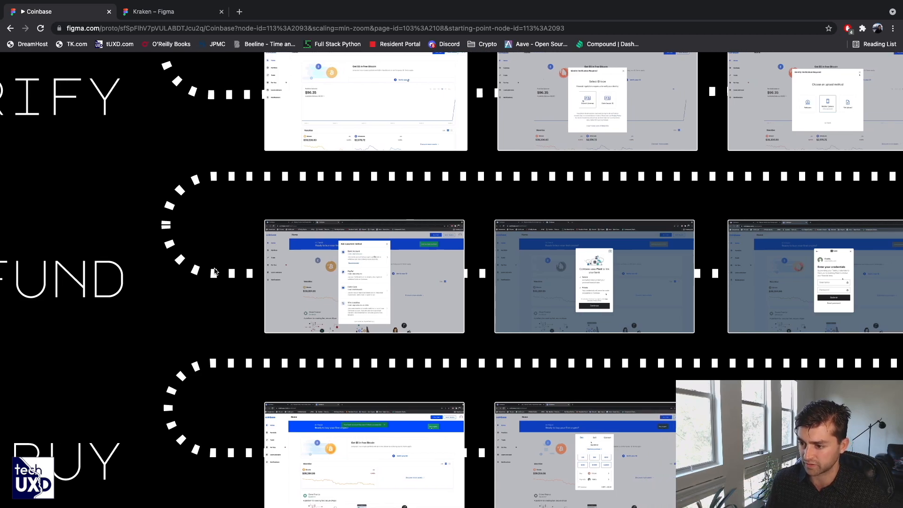
scroll(214, 272, "up", 5)
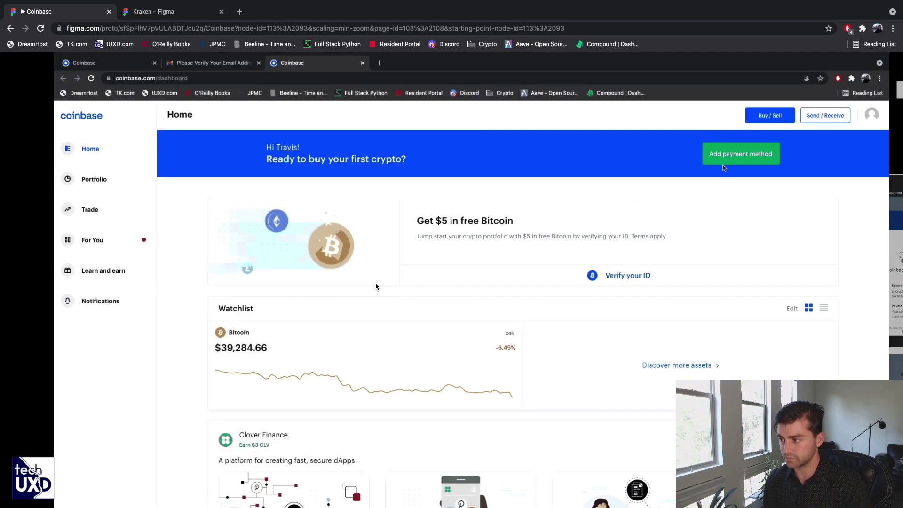
scroll(375, 283, "down", 5)
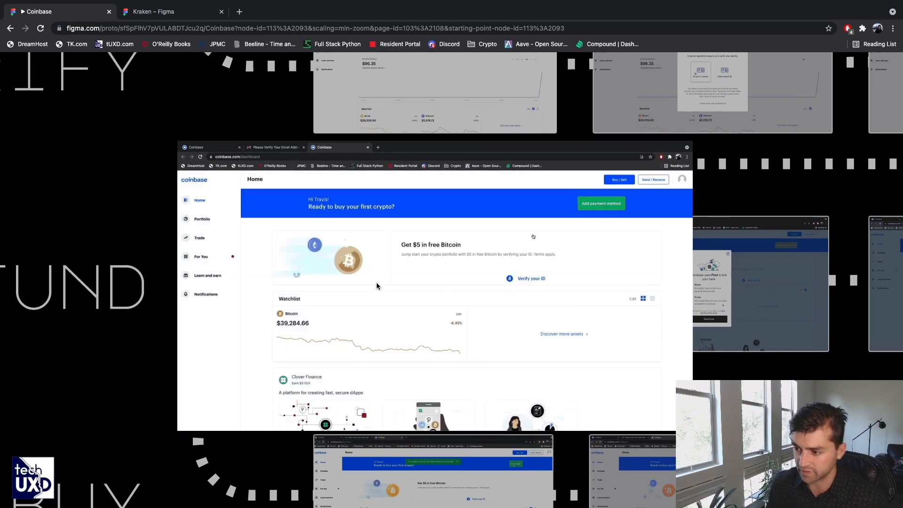
Play the Fund tile's Add payment method flow through the Plaid account selection.
left_click(376, 283)
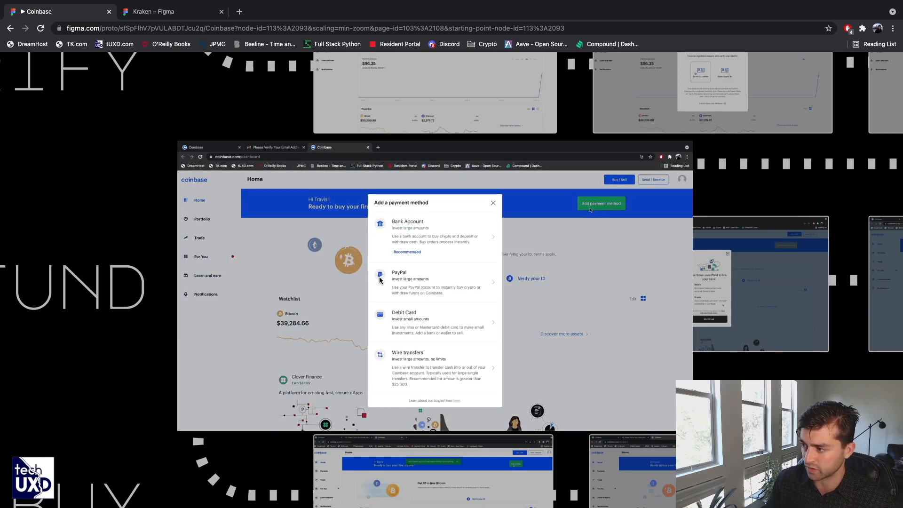
scroll(679, 288, "right", 5)
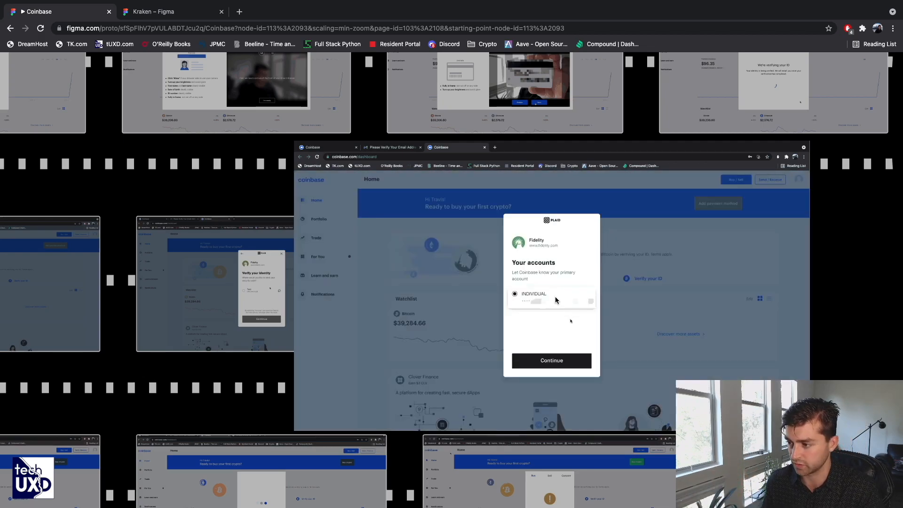
scroll(555, 296, "down", 3)
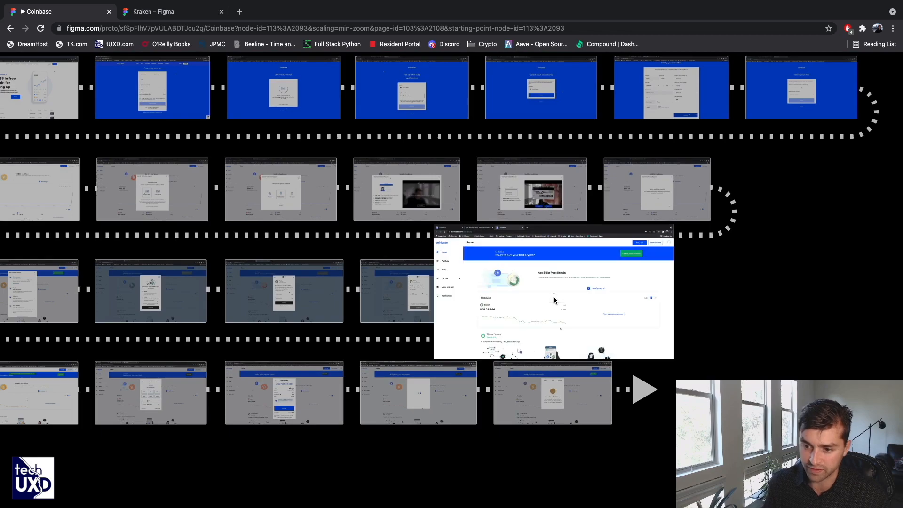
scroll(555, 297, "left", 4)
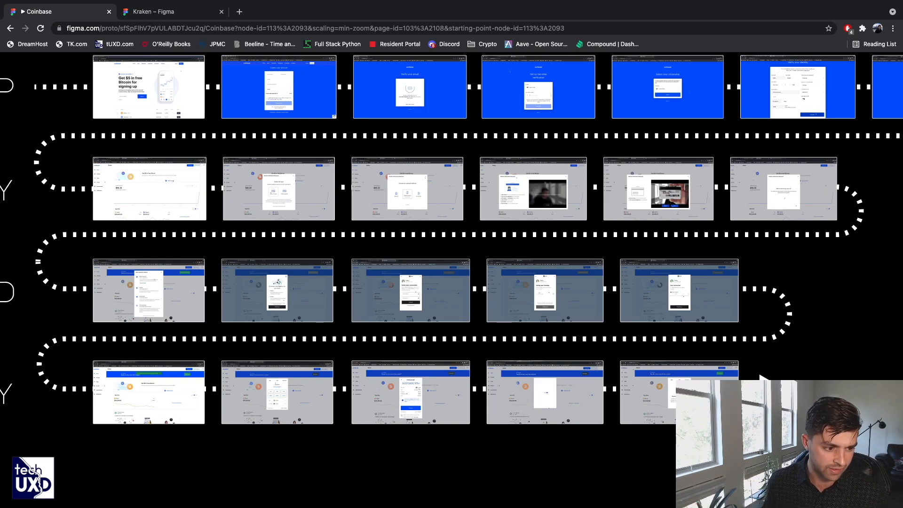
scroll(80, 288, "up", 3)
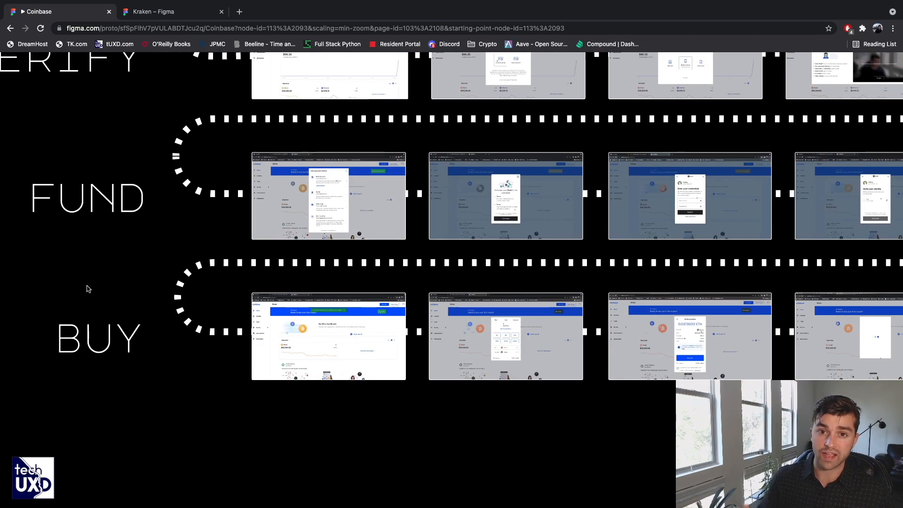
scroll(87, 288, "down", 1)
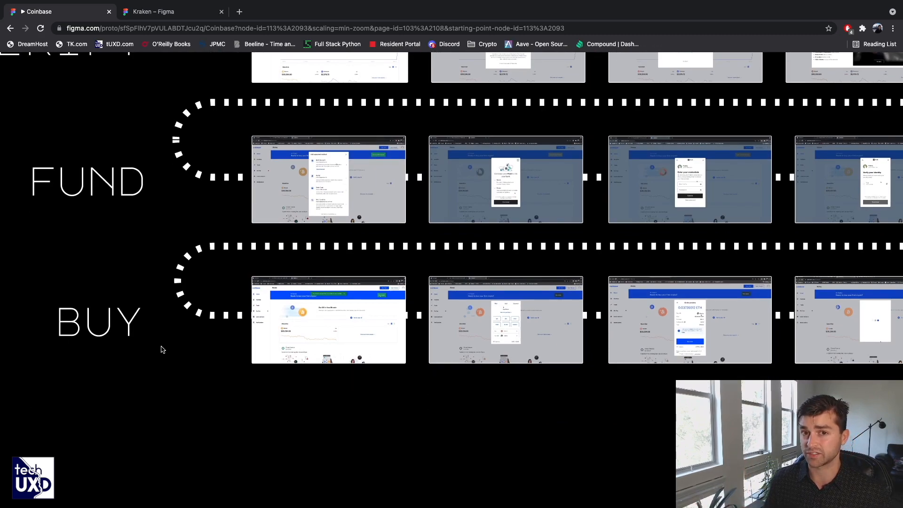
scroll(169, 348, "right", 1)
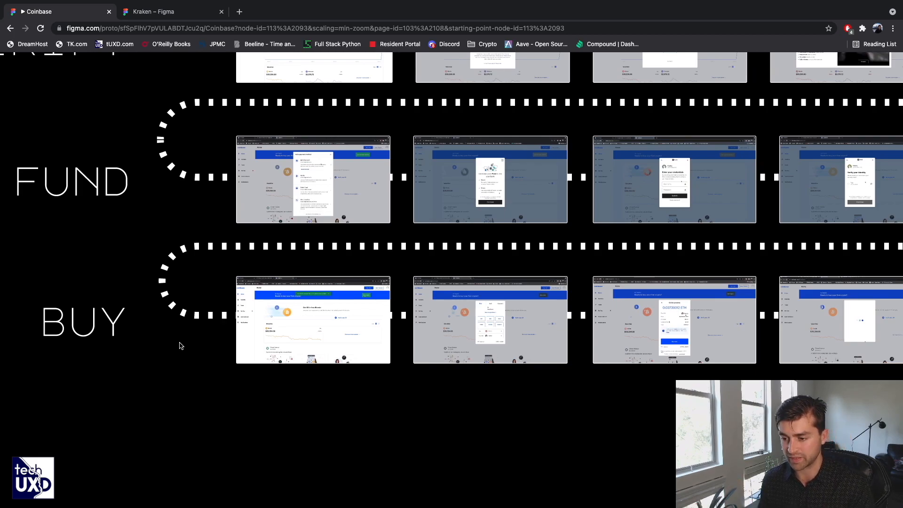
scroll(179, 345, "down", 3)
scroll(179, 345, "up", 4)
scroll(179, 346, "up", 3)
scroll(179, 346, "up", 3)
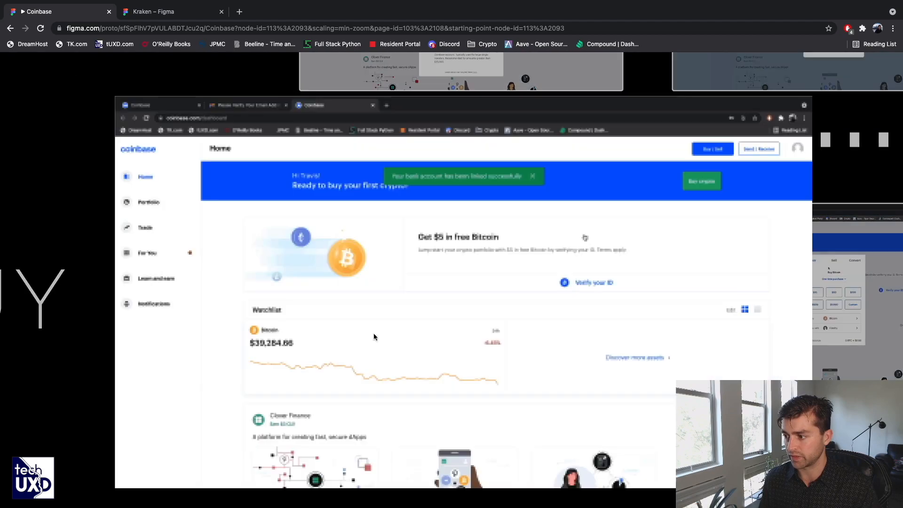
scroll(406, 329, "right", 2)
scroll(398, 326, "right", 2)
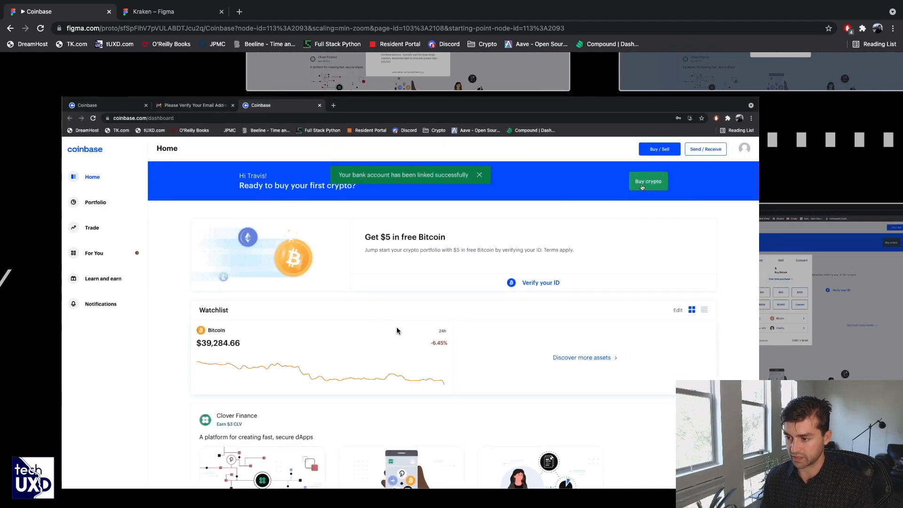
scroll(397, 327, "down", 2)
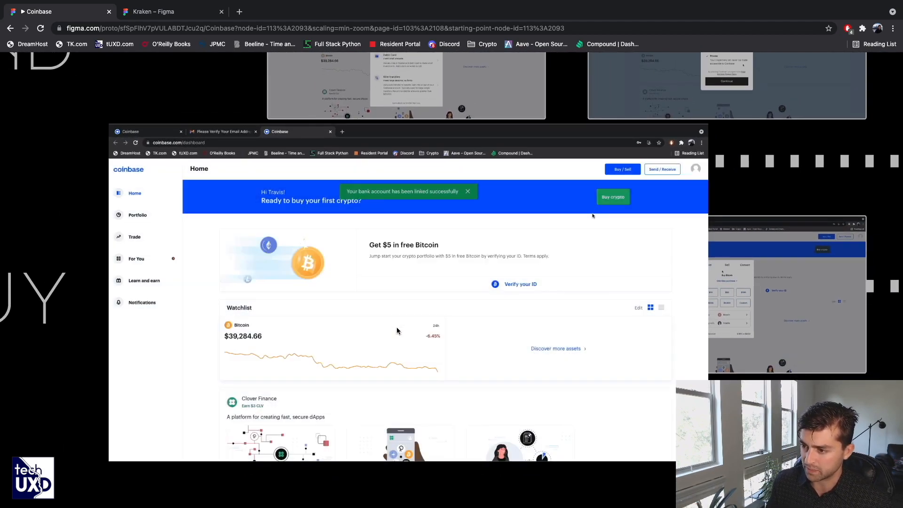
scroll(396, 327, "down", 2)
scroll(396, 327, "right", 5)
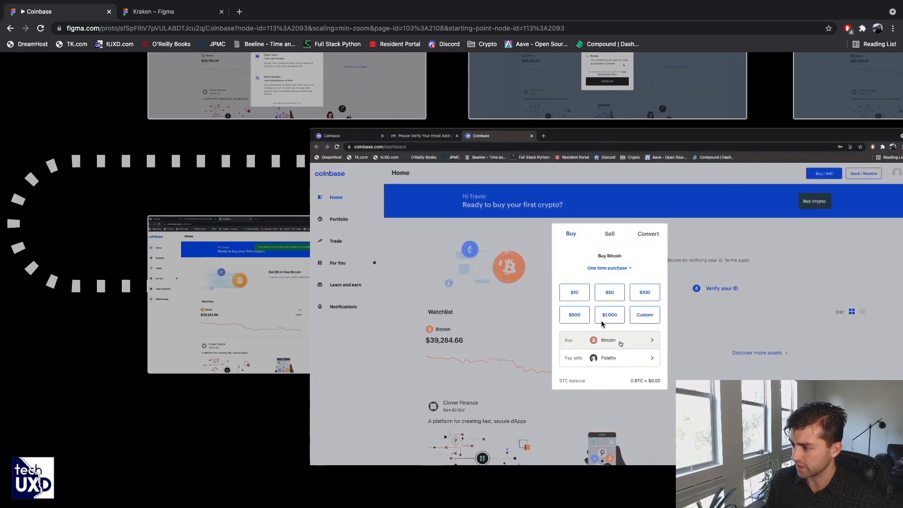
Switch the buy asset from Bitcoin to Ethereum for the $100.00 order preview.
left_click(620, 342)
left_click(591, 320)
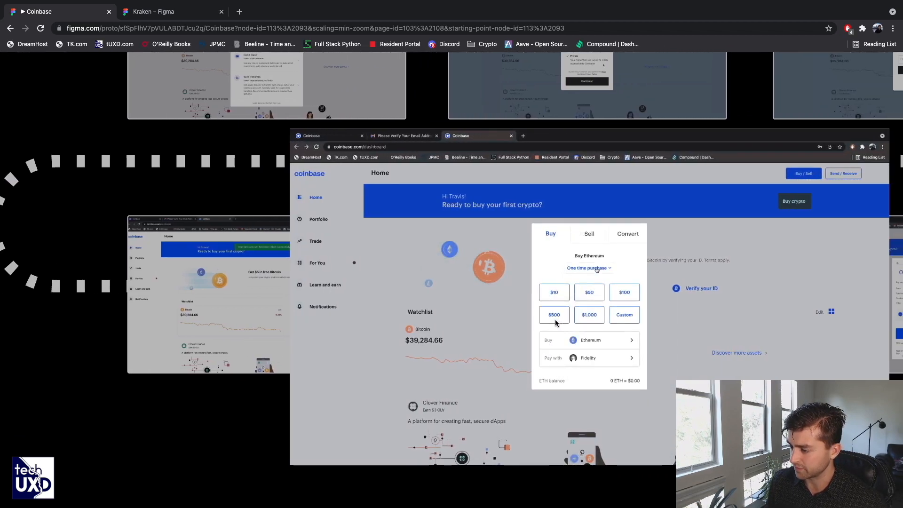
scroll(556, 319, "right", 2)
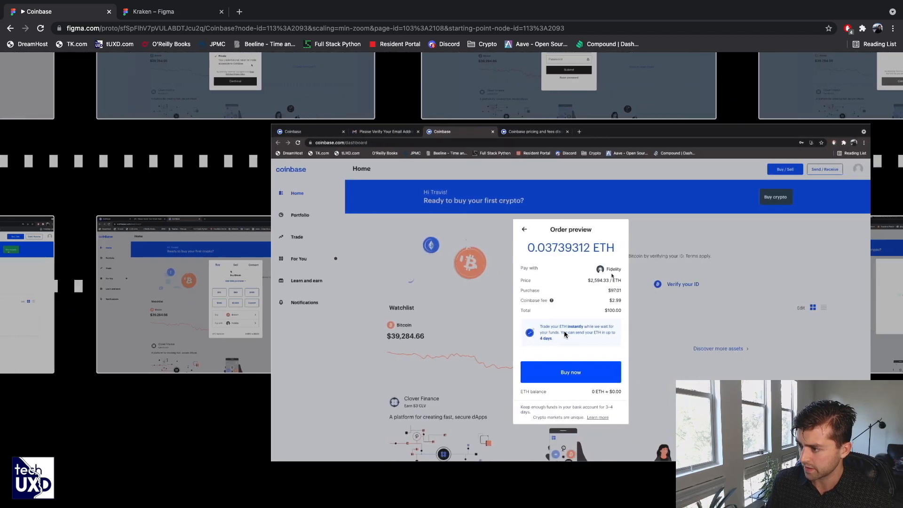
scroll(564, 331, "right", 3)
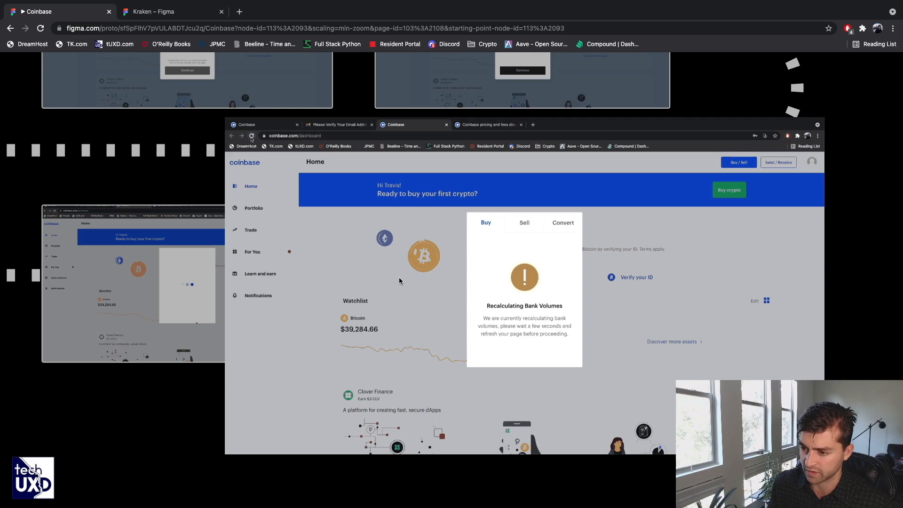
scroll(399, 277, "right", 5)
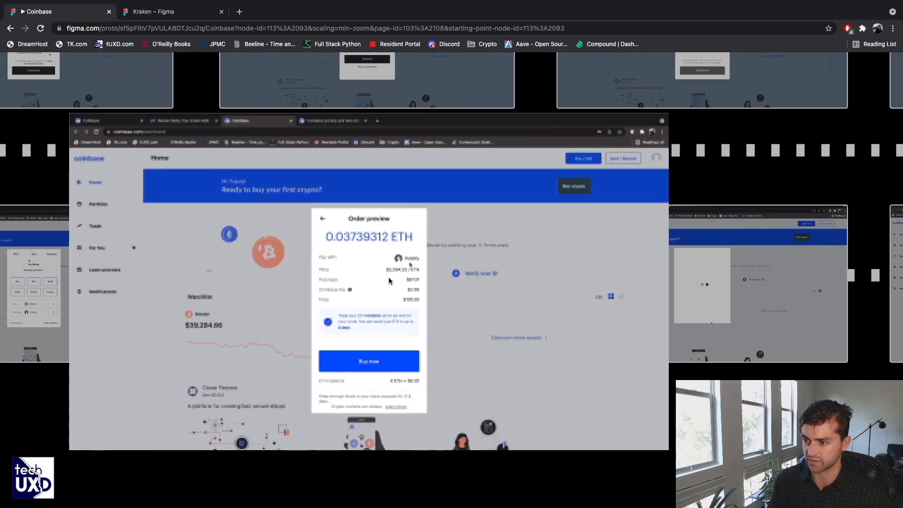
scroll(389, 278, "left", 5)
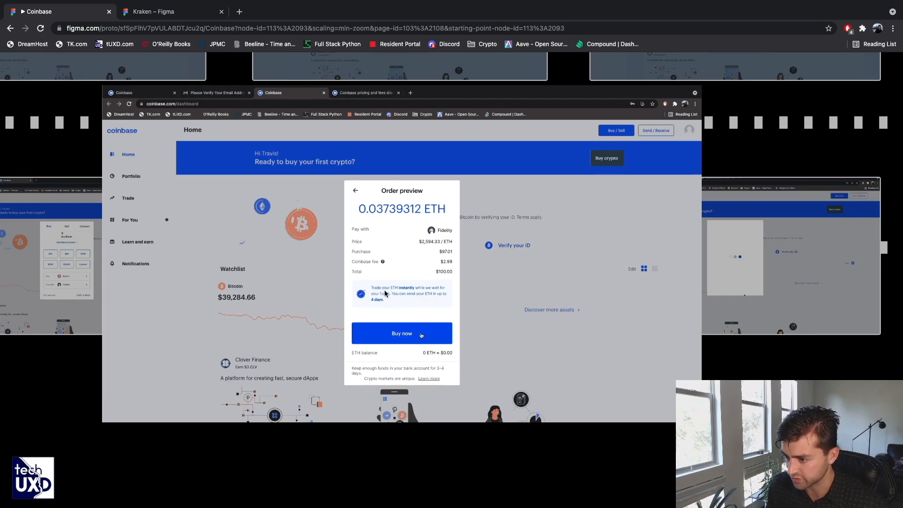
Place the Ethereum purchase with Buy now and replay the transition into the order preview.
left_click(429, 294)
key("r")
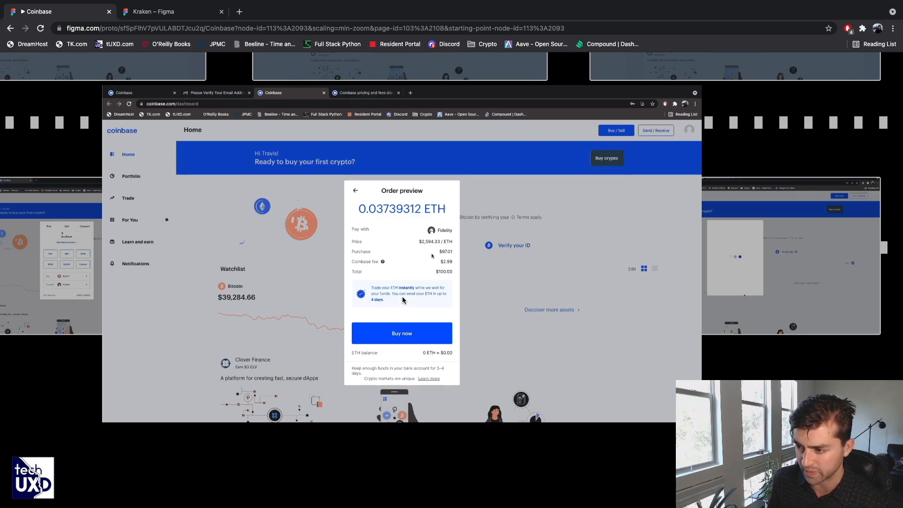
Advance past the Recalculating modal to the reloaded dashboard with Bitcoin and Ethereum watchlisted.
key("Right")
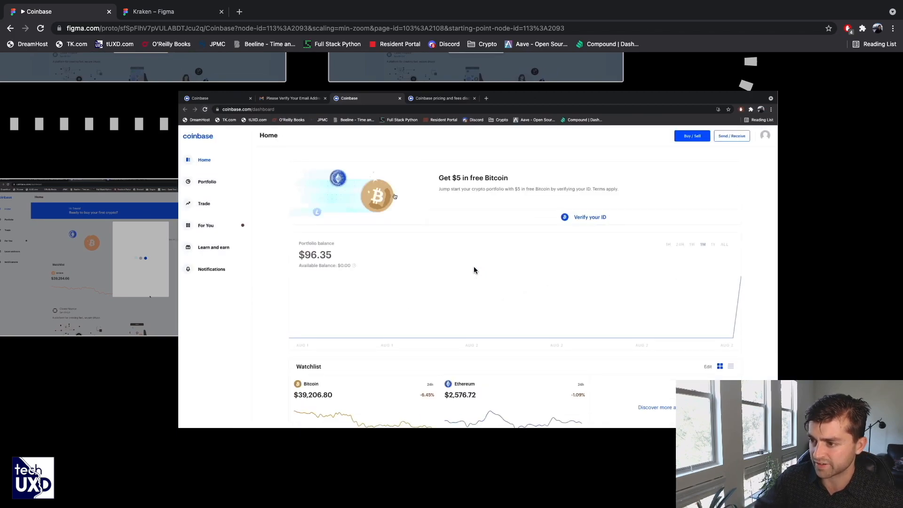
left_click(474, 265)
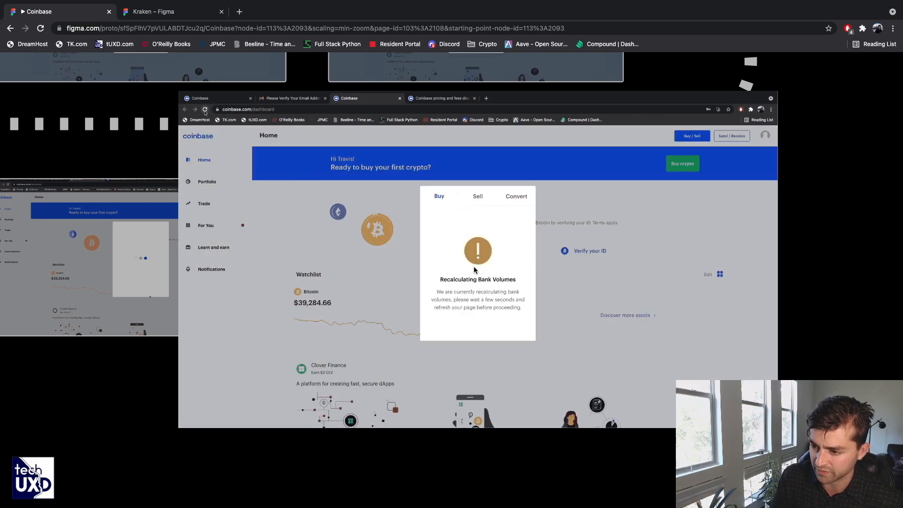
Reload the page to bring back the Recalculating Bank Volumes warning over the home screen.
left_click(474, 266)
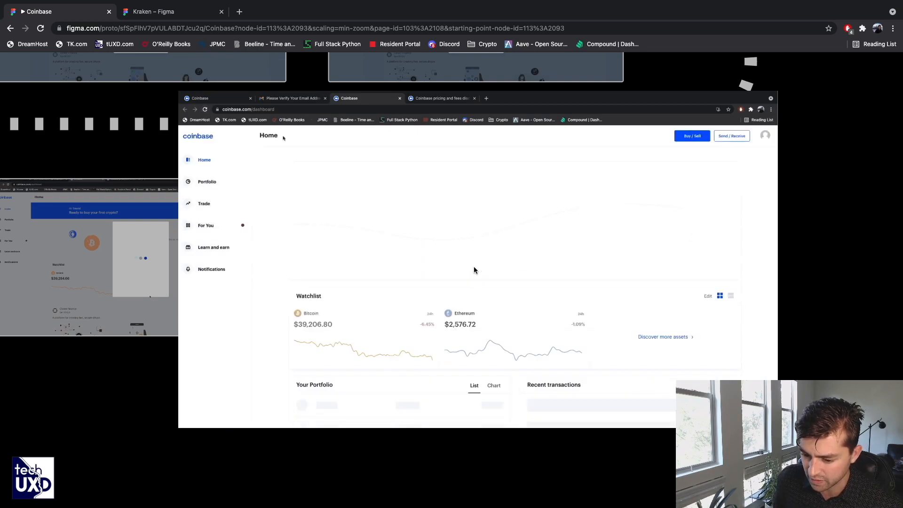